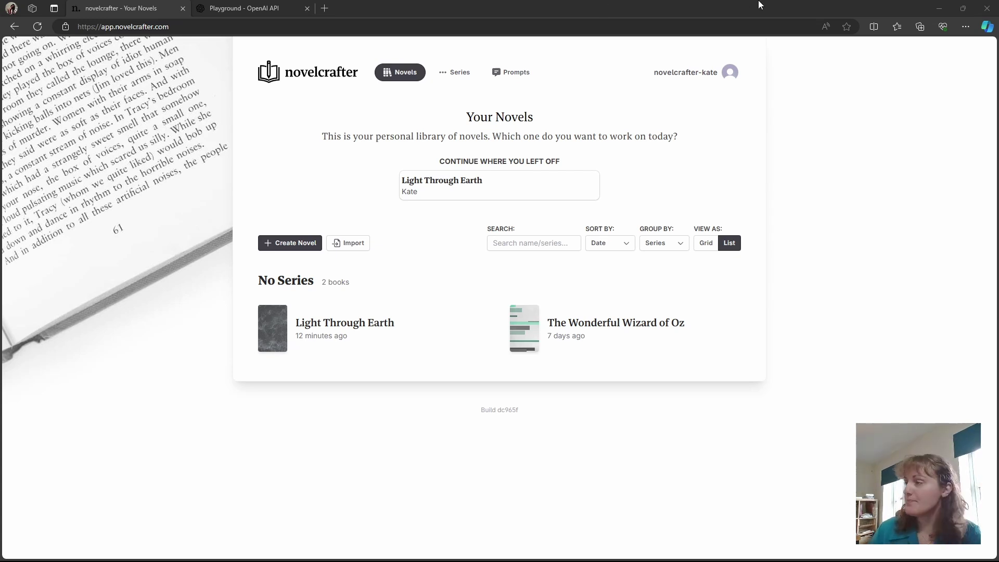
From the avatar menu's settings, add a new OpenAI connection under Your connections
left_click(732, 74)
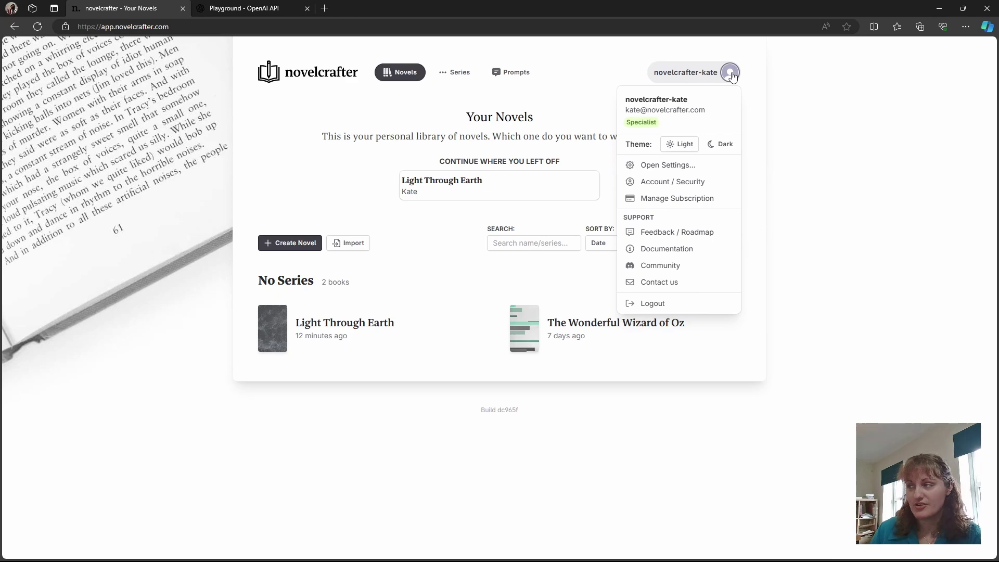
left_click(685, 167)
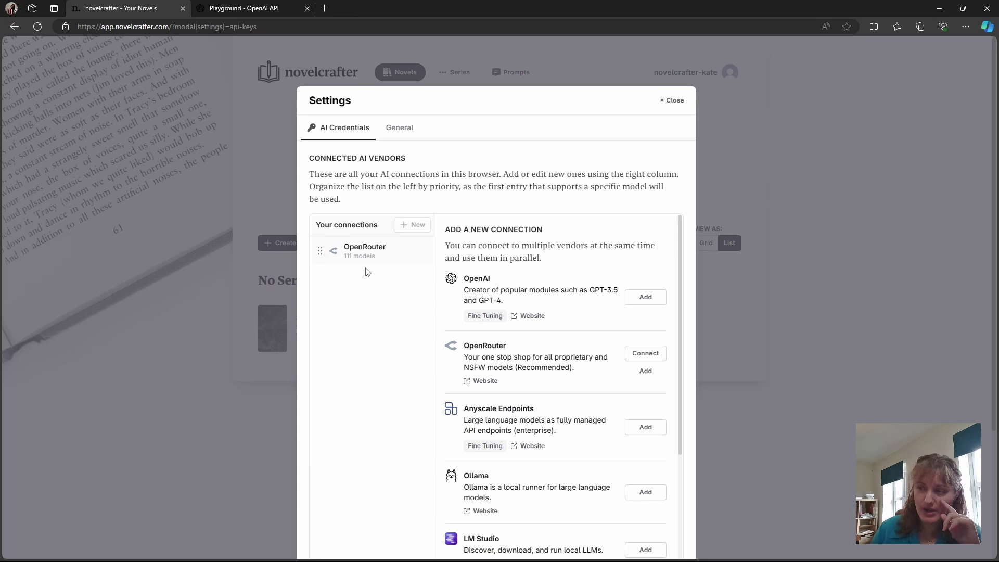
left_click(364, 252)
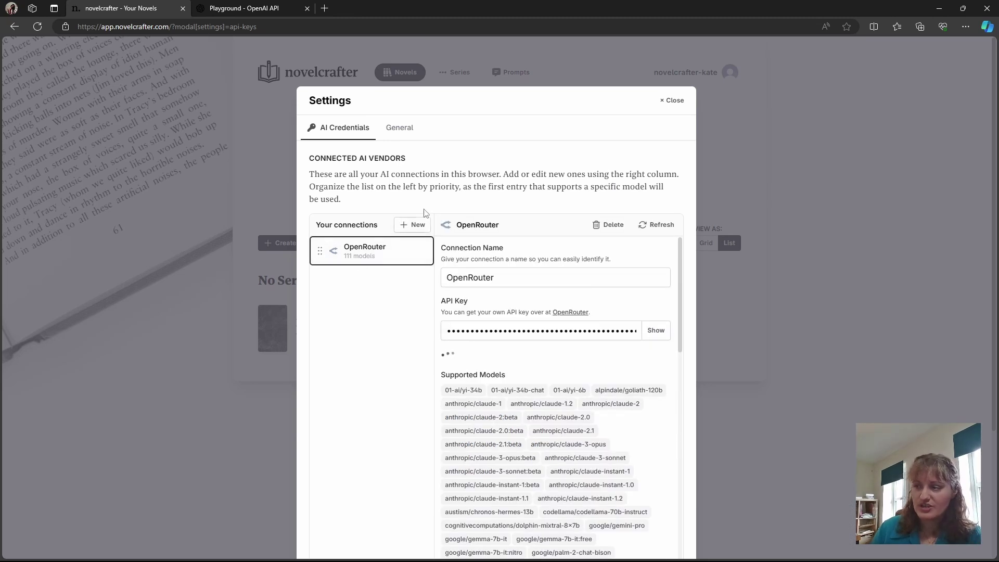
left_click(419, 224)
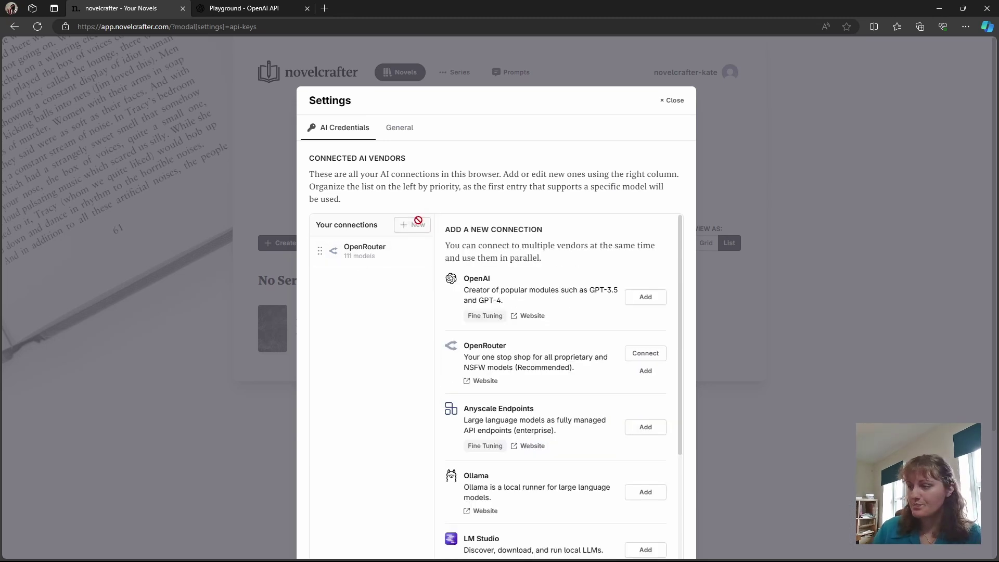
left_click(638, 302)
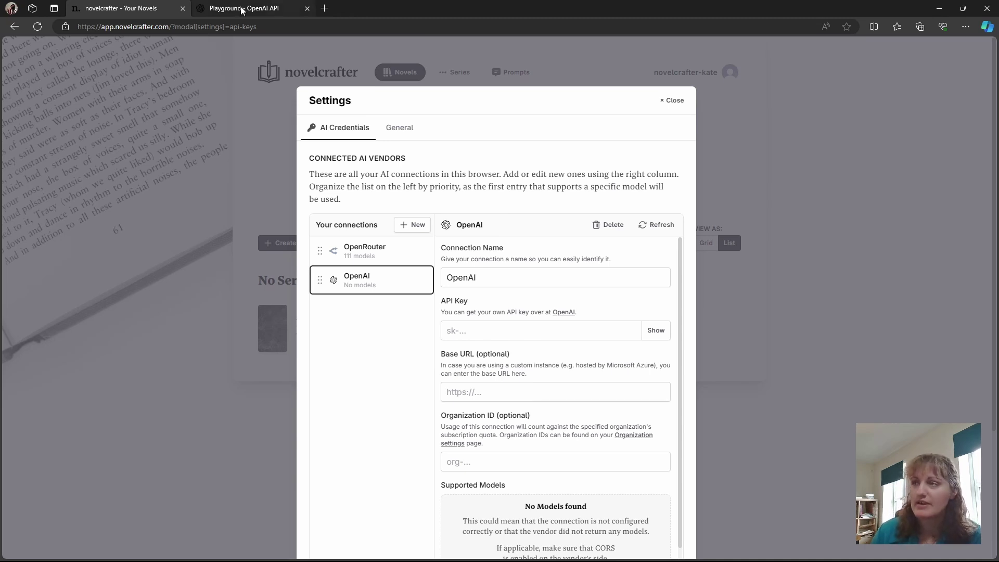
On the OpenAI Platform API keys page, create a secret key named 'Novelcrafter' and copy it
left_click(212, 9)
mouse_move(21, 159)
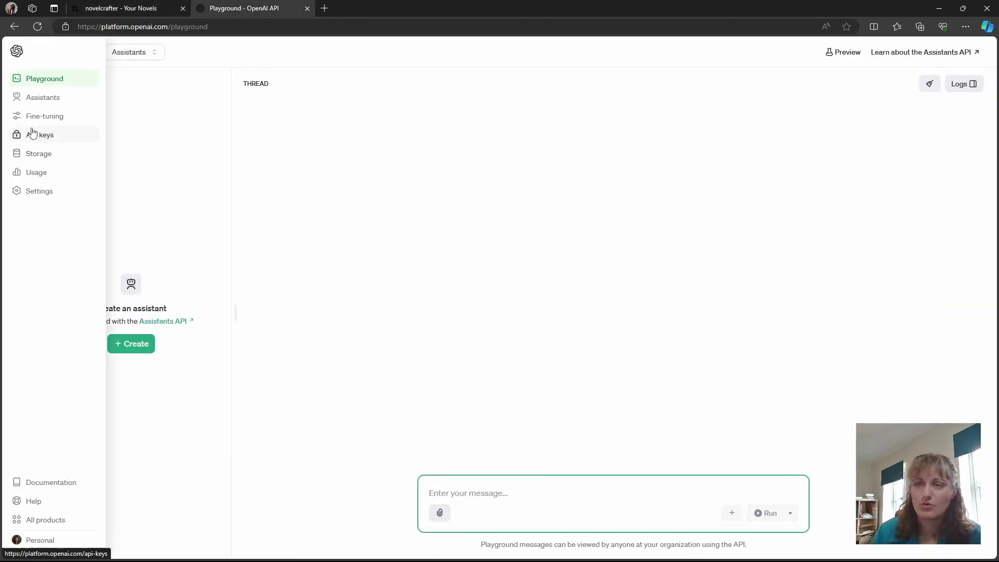
left_click(46, 139)
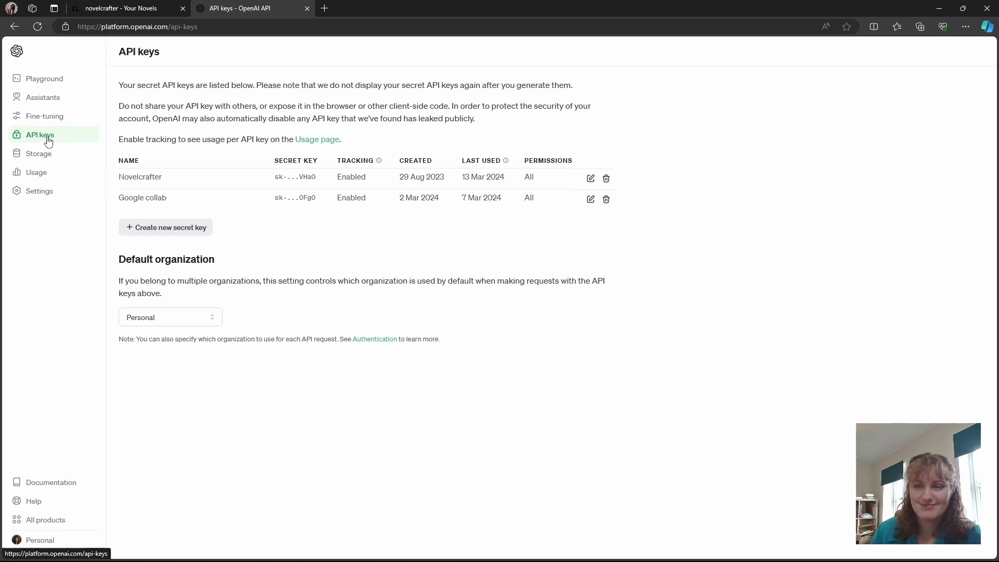
left_click(166, 227)
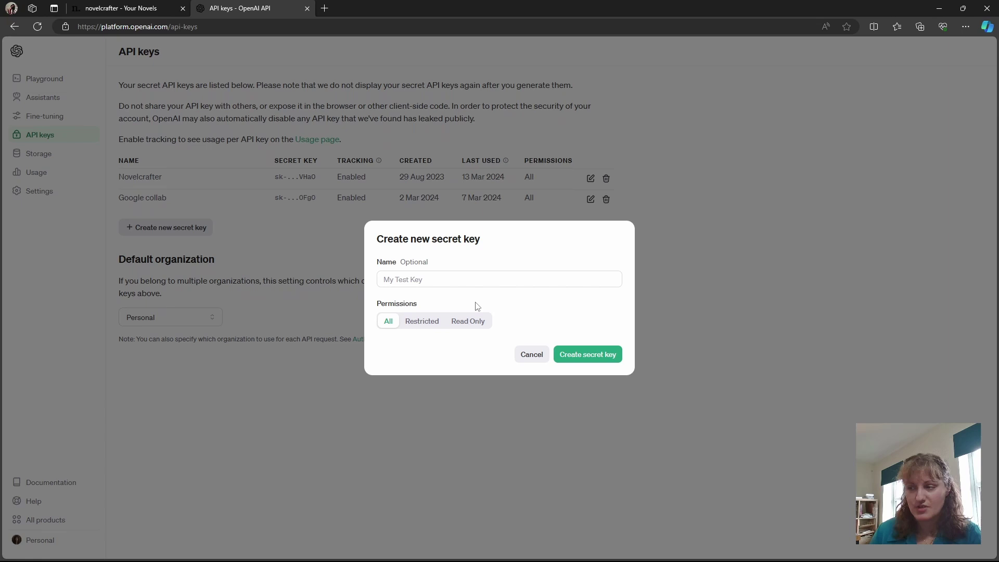
left_click(465, 280)
type("Novelcrafter")
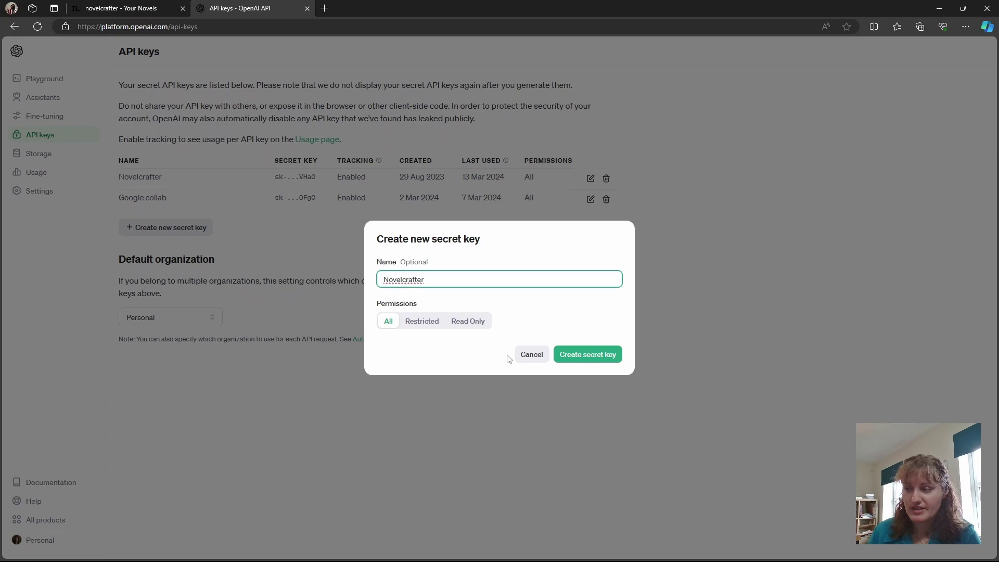
left_click(569, 356)
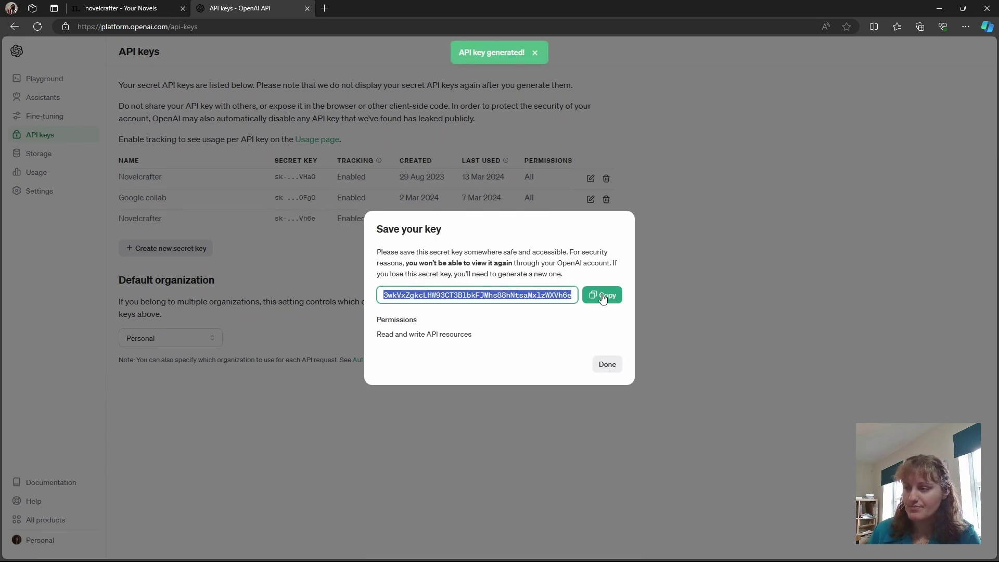
left_click(602, 296)
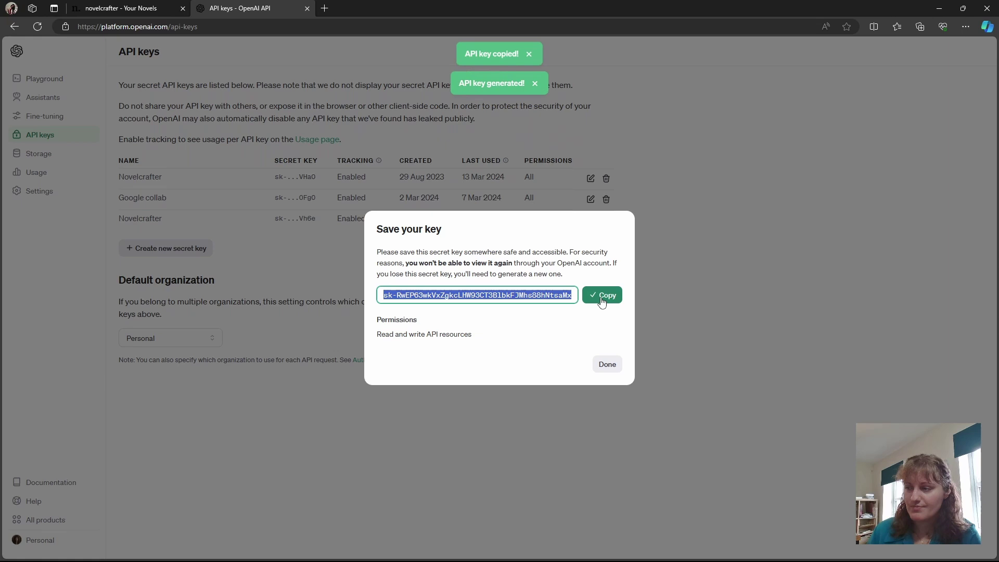
Paste the copied API key into the Novelcrafter OpenAI connection so its models load
left_click(127, 9)
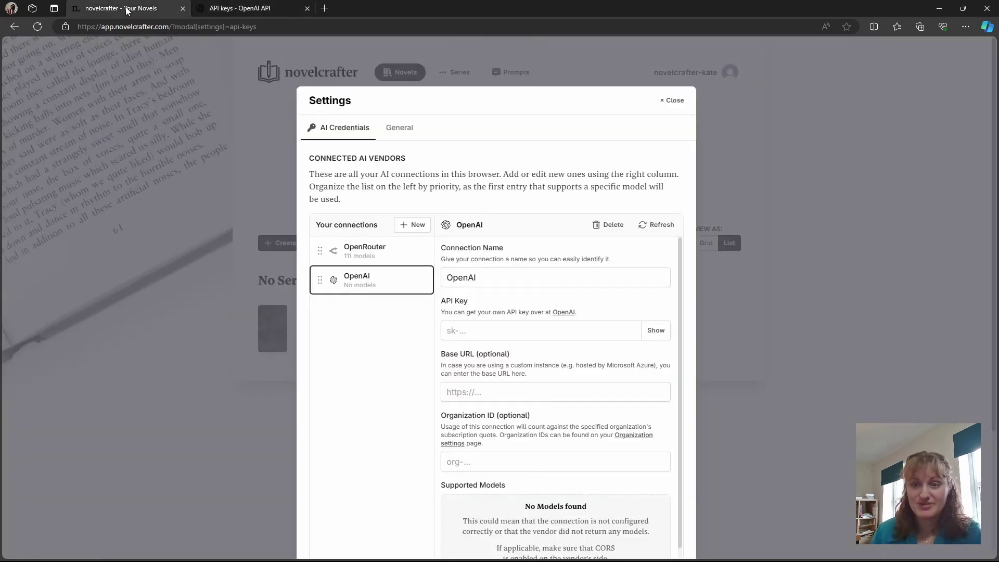
left_click(494, 338)
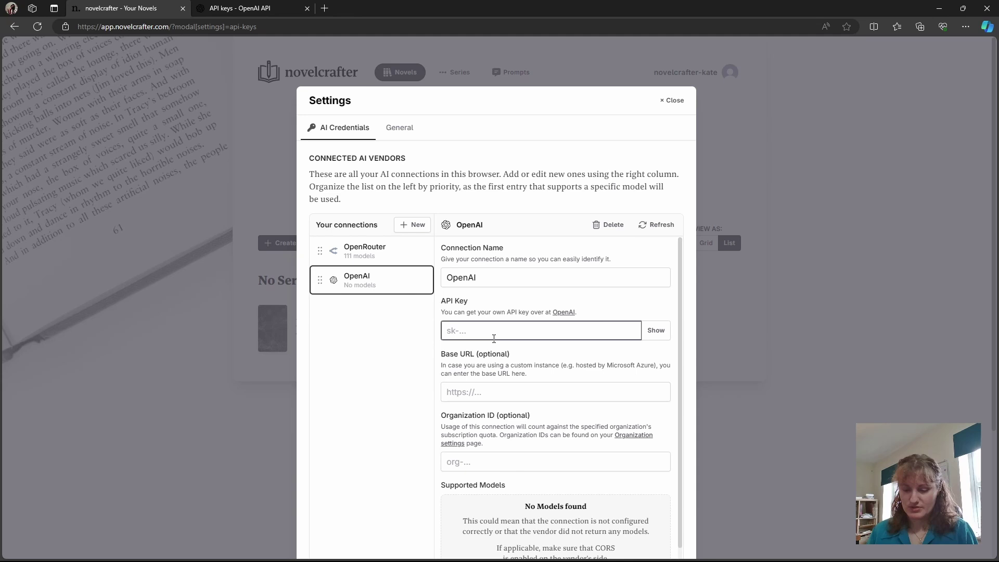
key("ctrl+v")
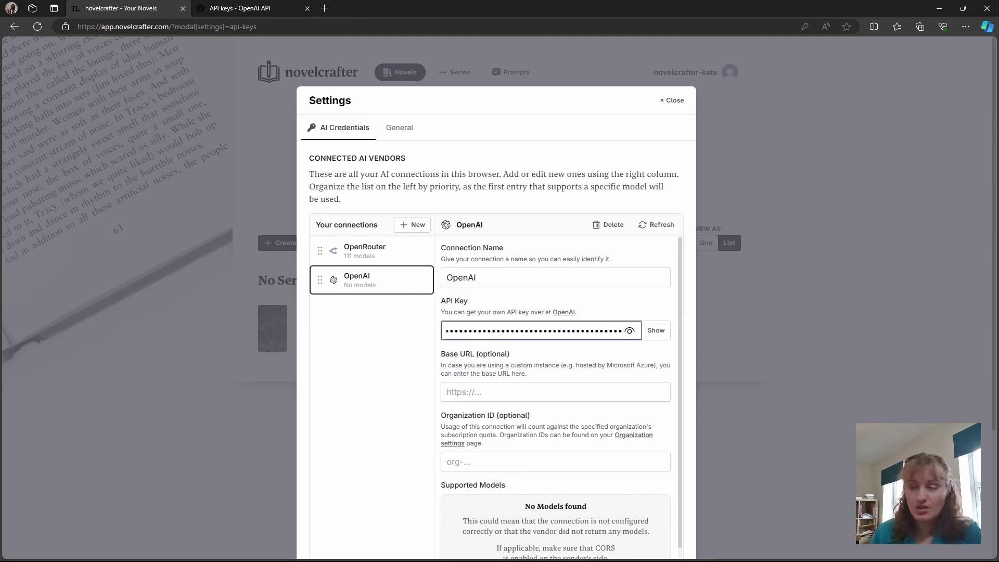
left_click(566, 364)
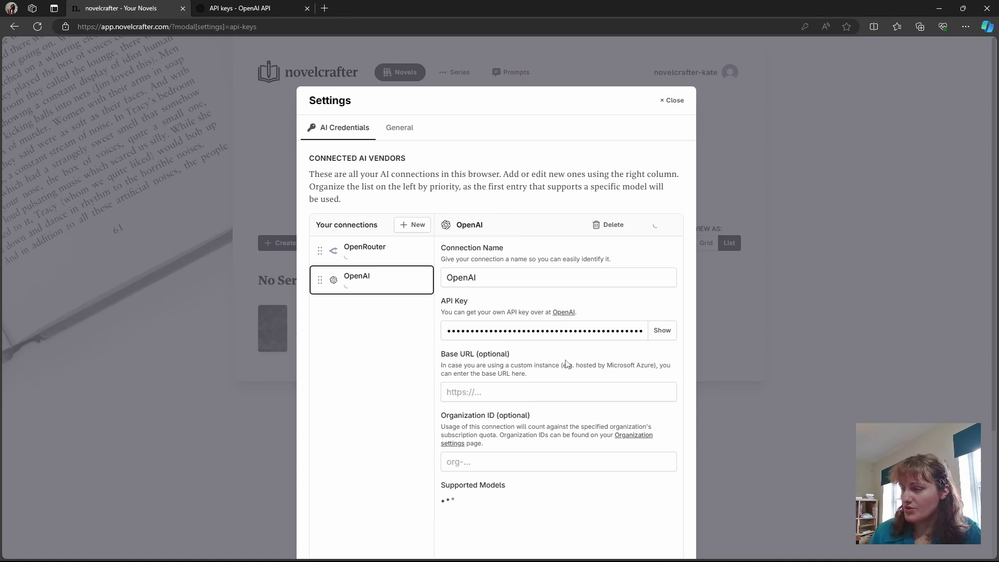
Look through the 52 loaded OpenAI models, then close the settings
scroll(566, 323, "down", 5)
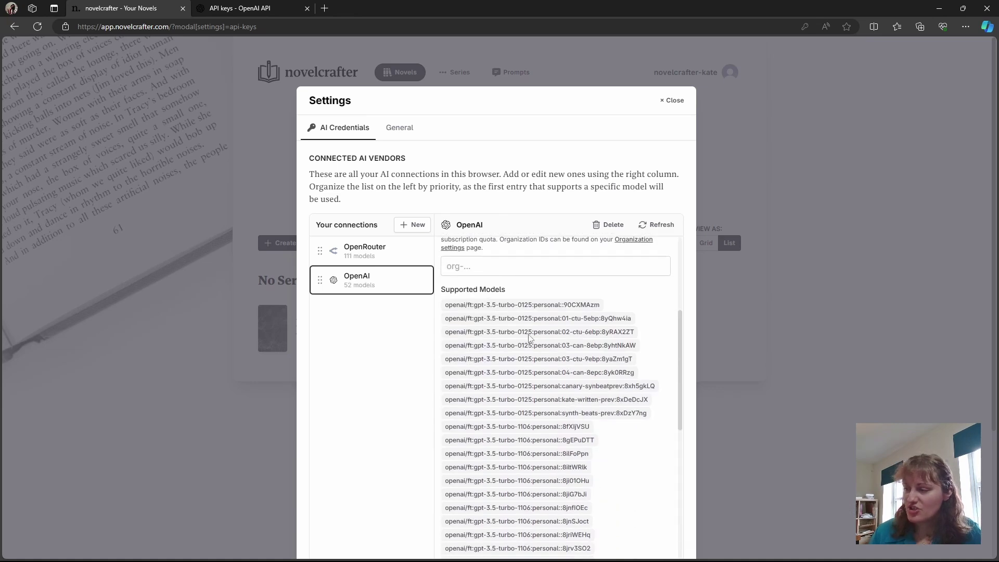
scroll(480, 359, "down", 6)
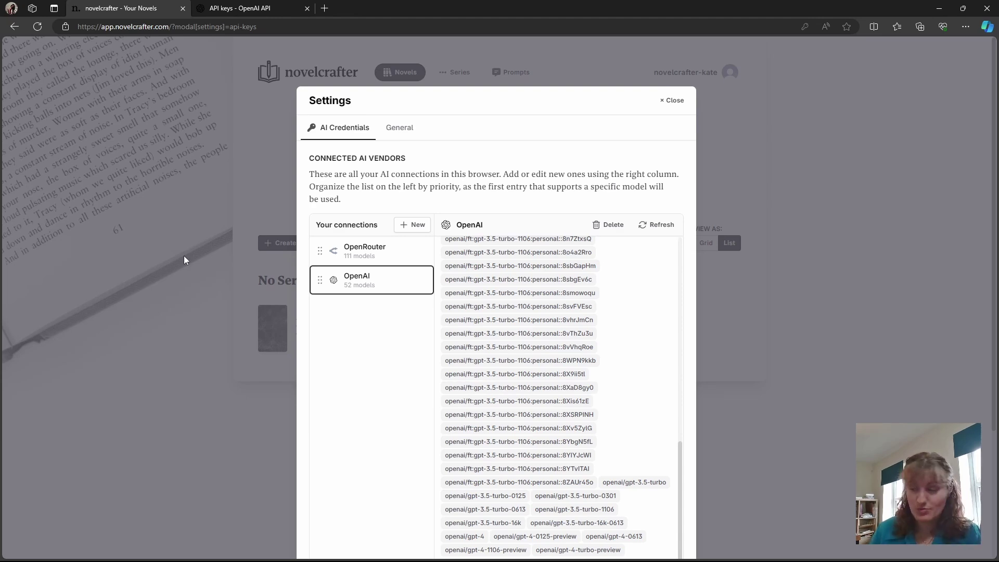
scroll(397, 344, "down", 3)
scroll(593, 343, "up", 10)
scroll(593, 343, "up", 2)
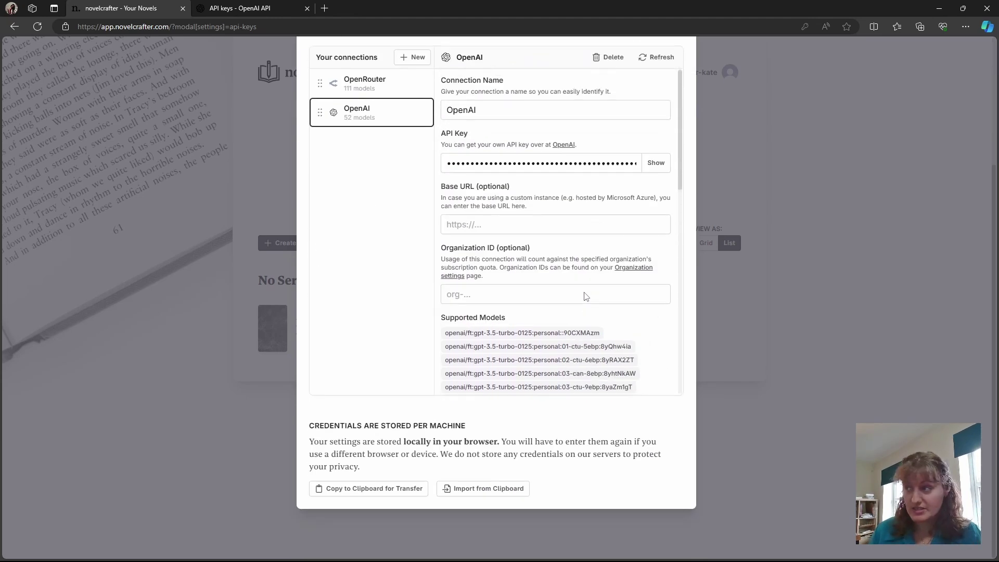
scroll(697, 79, "up", 4)
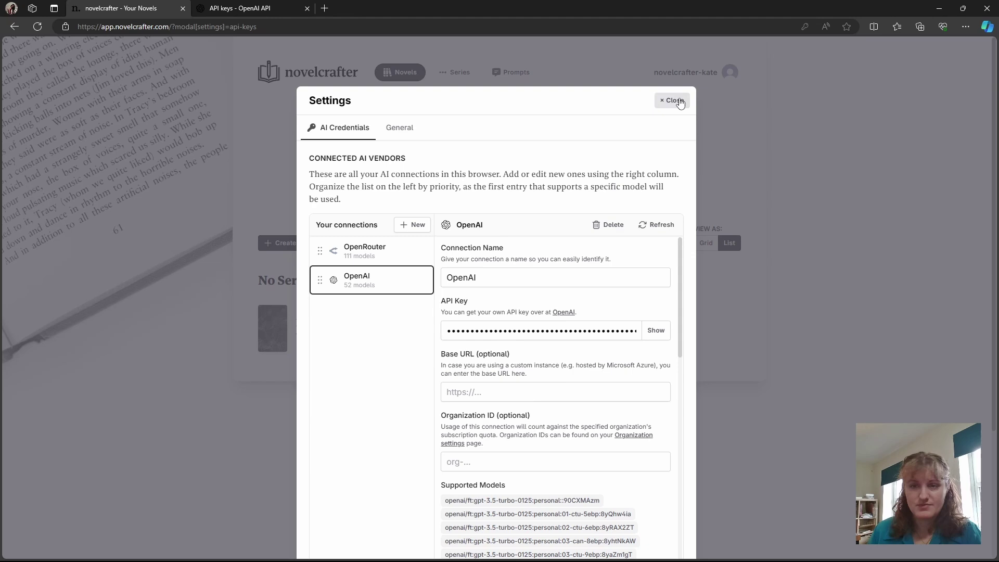
left_click(676, 100)
Show the OpenAI billing overview: $6.40 credit balance, auto recharge to $15.00 at $5.00
left_click(240, 8)
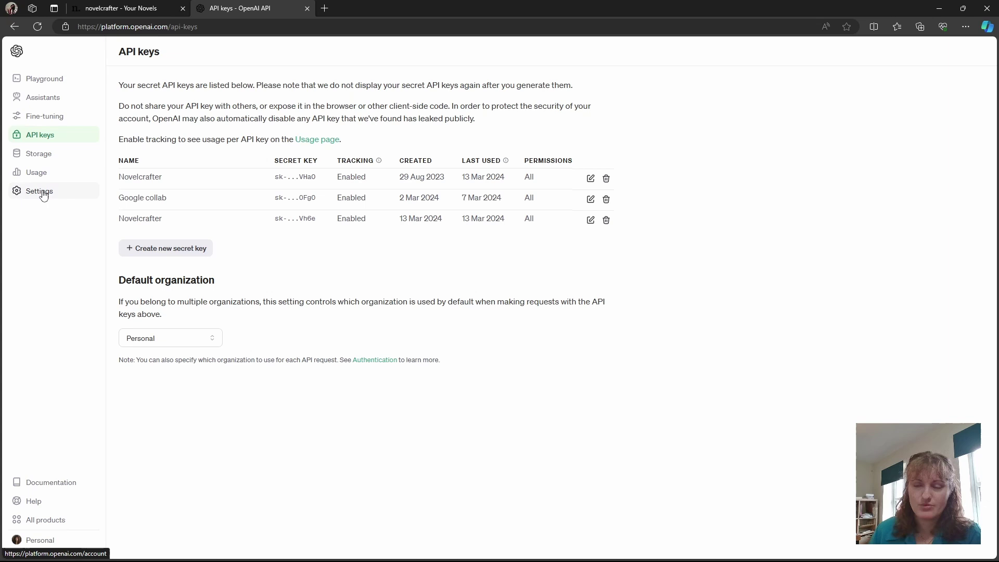
left_click(43, 195)
left_click(43, 267)
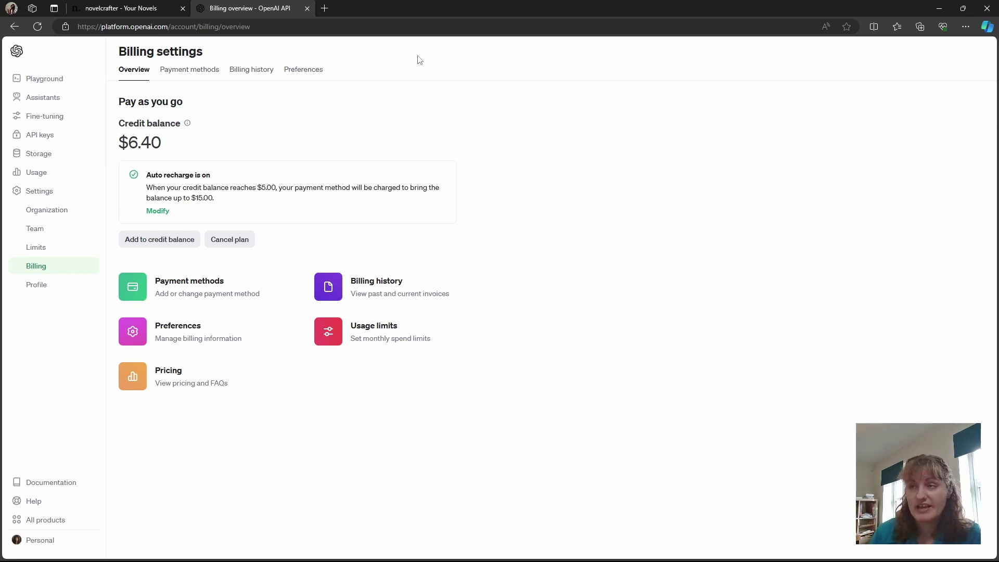
Show the OpenAI Limits page's usage tier 3 and $120.00 monthly budget
left_click(37, 247)
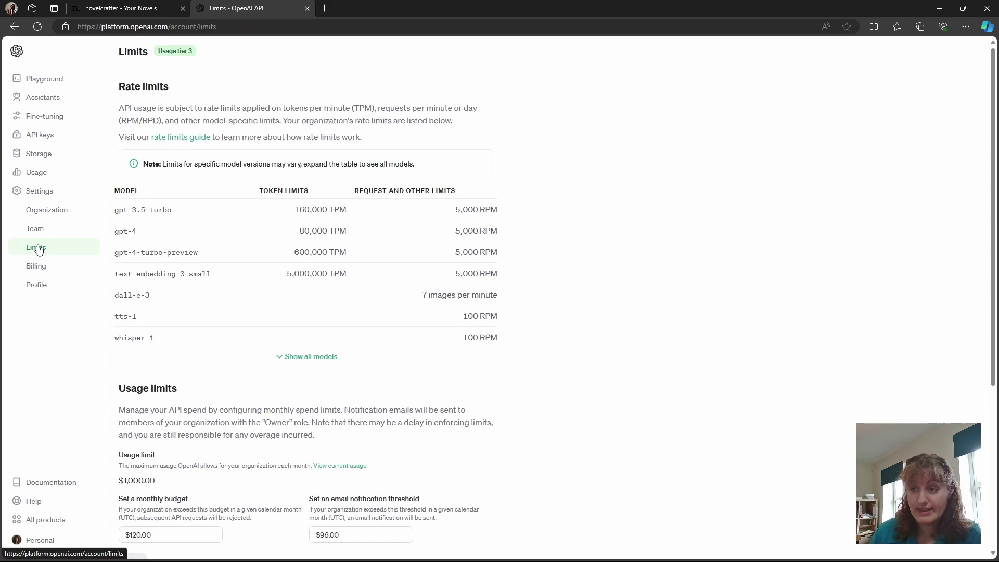
scroll(290, 351, "down", 5)
scroll(282, 333, "down", 1)
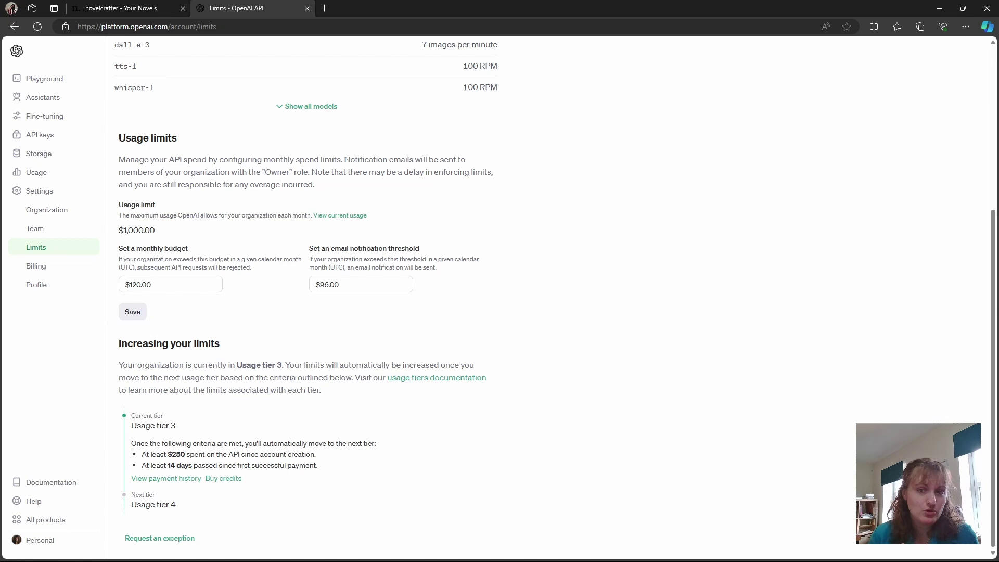
Return to the Novelcrafter 'Your Novels' library tab
left_click(133, 10)
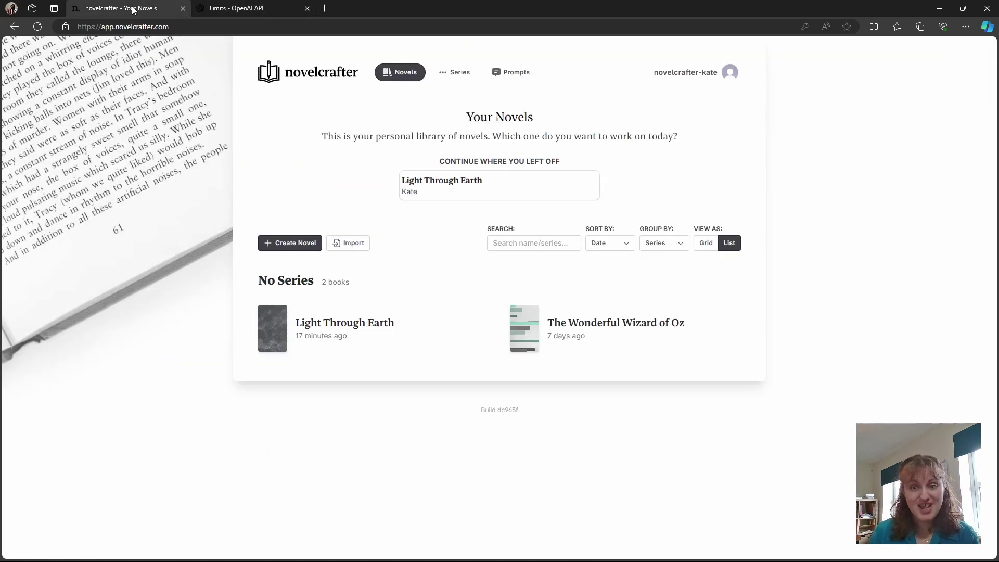